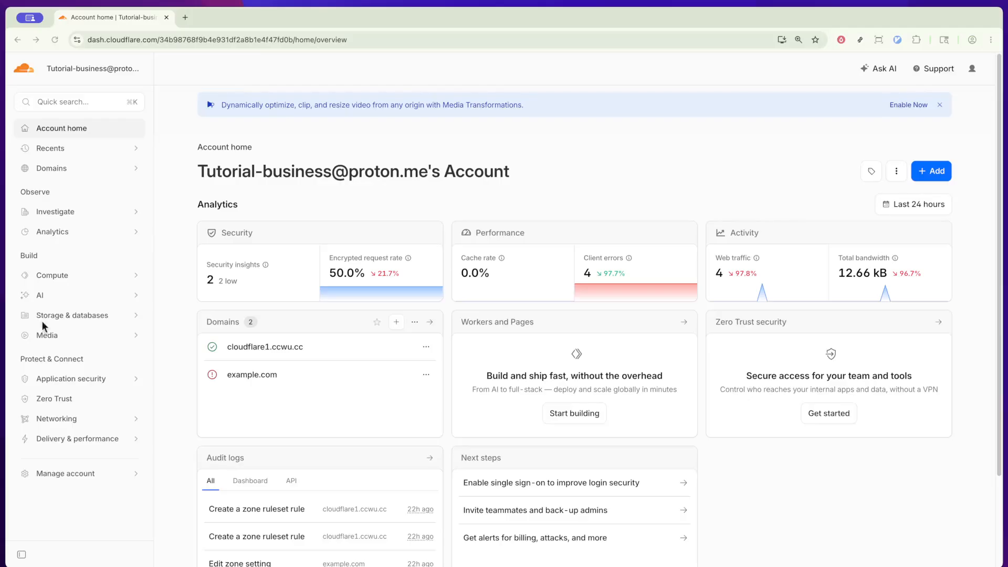
Start a new page rule for the domain cloudflare1.ccwu.cc.
super+click(283, 347)
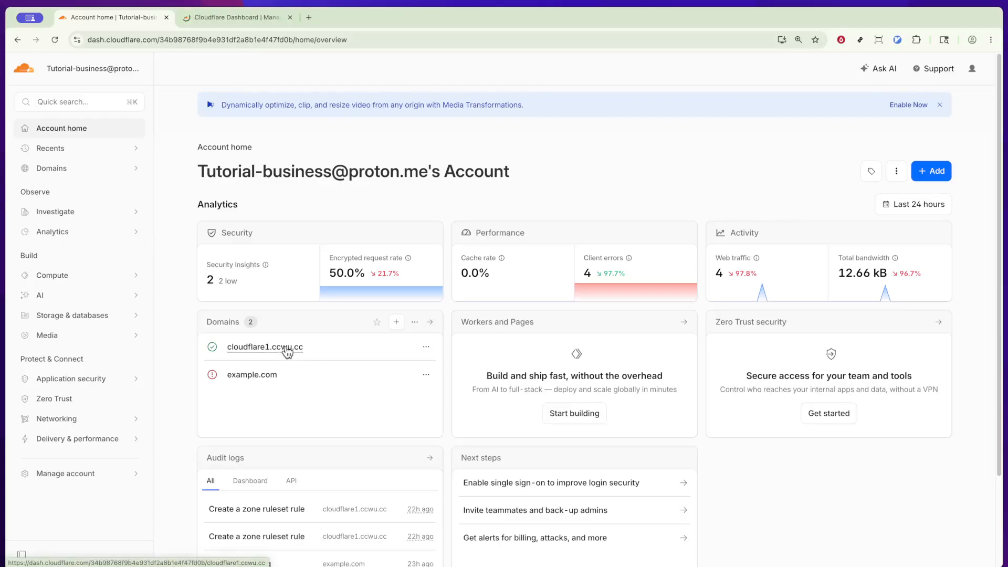
key(ctrl+Tab)
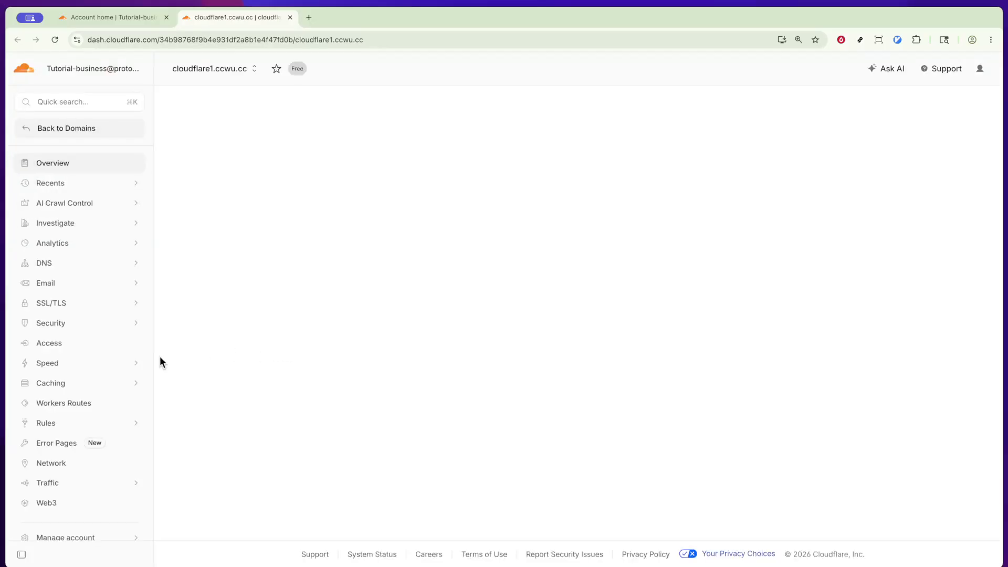
click(114, 419)
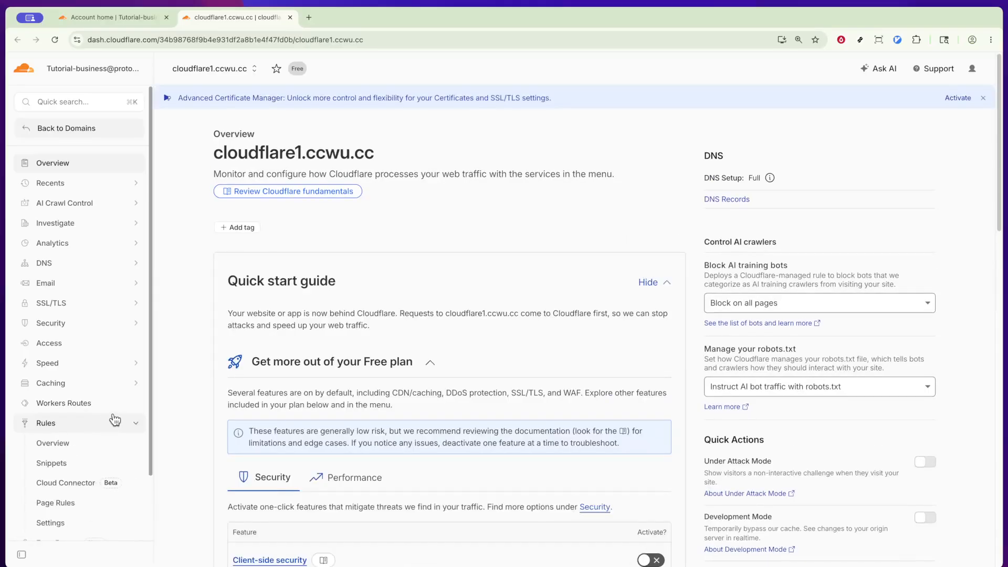
scroll(113, 416, down, 3)
click(94, 414)
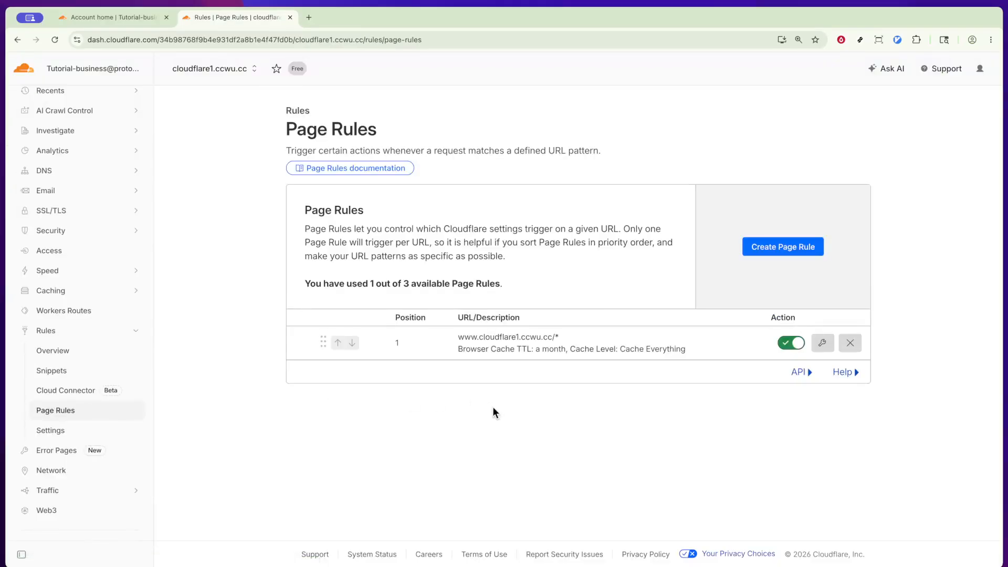
click(785, 253)
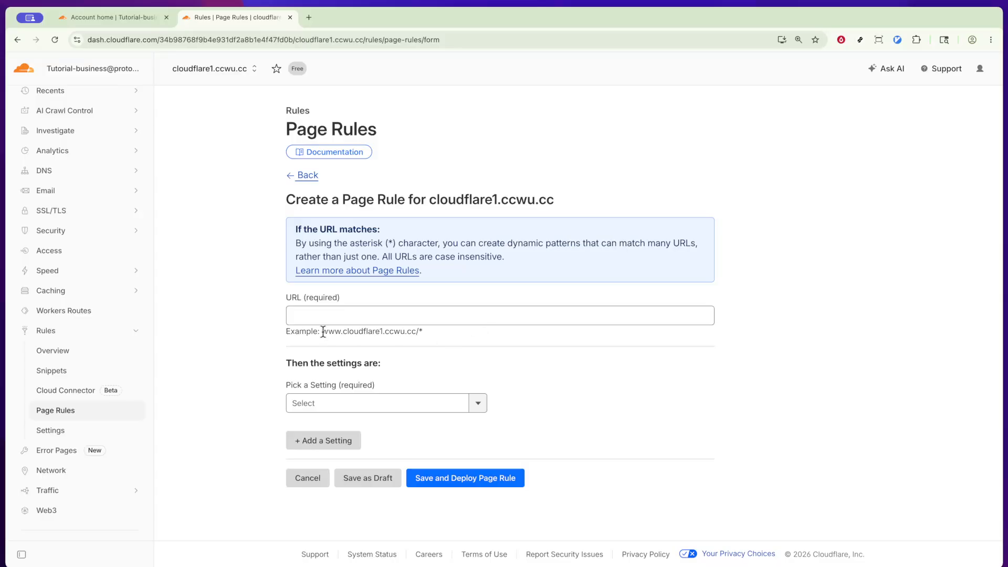
drag(322, 331, 466, 334)
key(super+c)
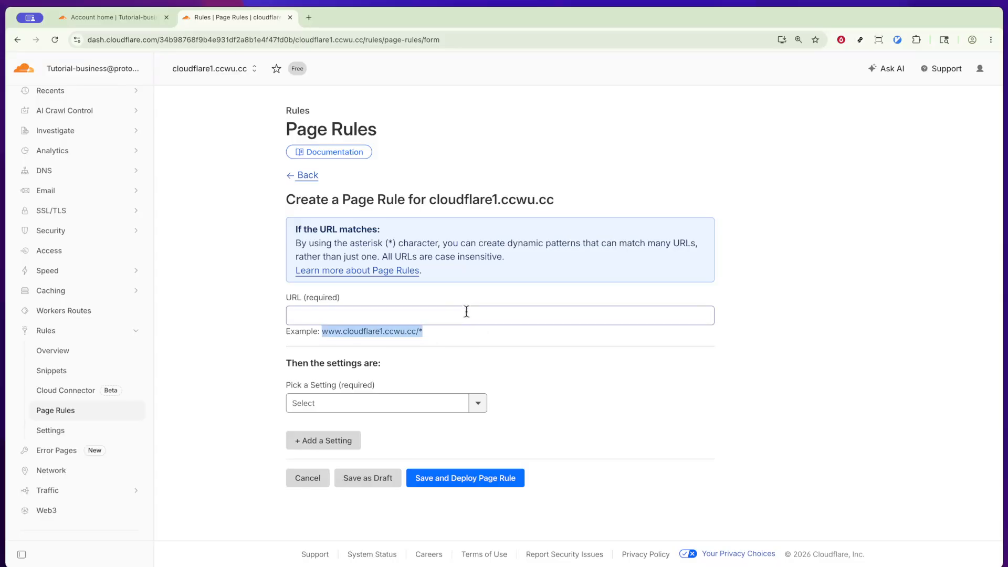
click(468, 309)
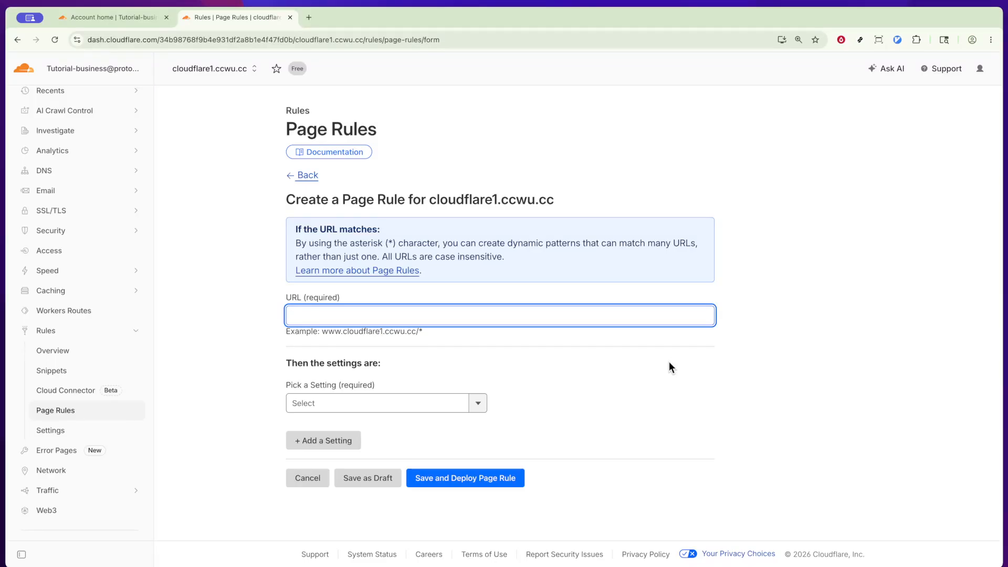
key(super+v)
key(BackSpace)
text(blog)
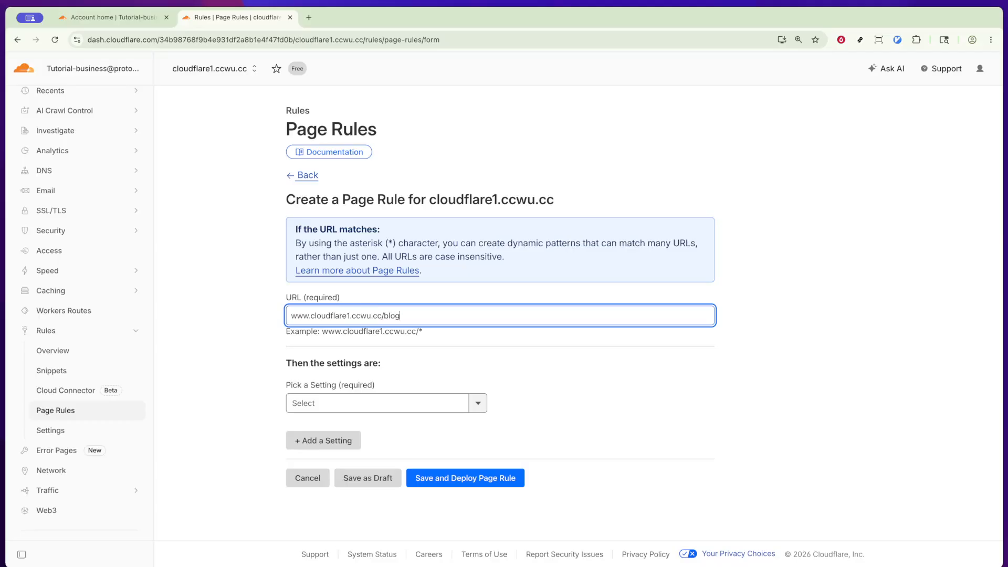
text(/*)
click(666, 395)
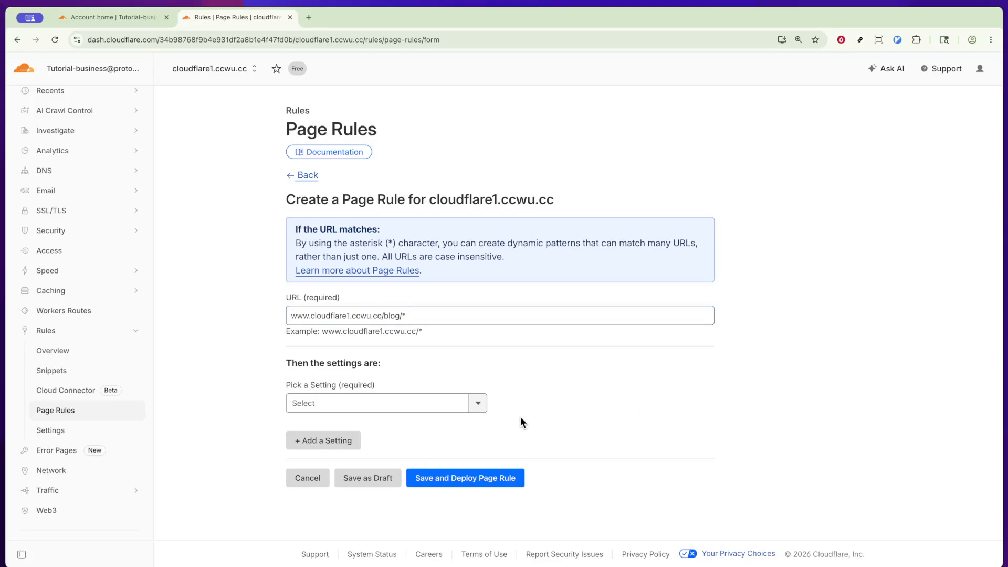
Choose Cache Level as the rule's first setting and set it to Cache Everything.
click(479, 405)
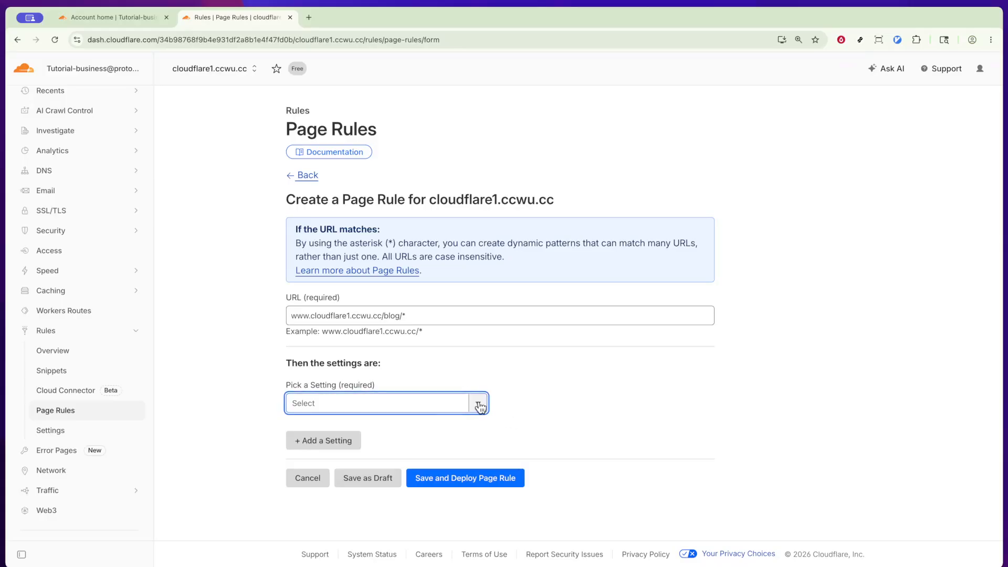
click(478, 405)
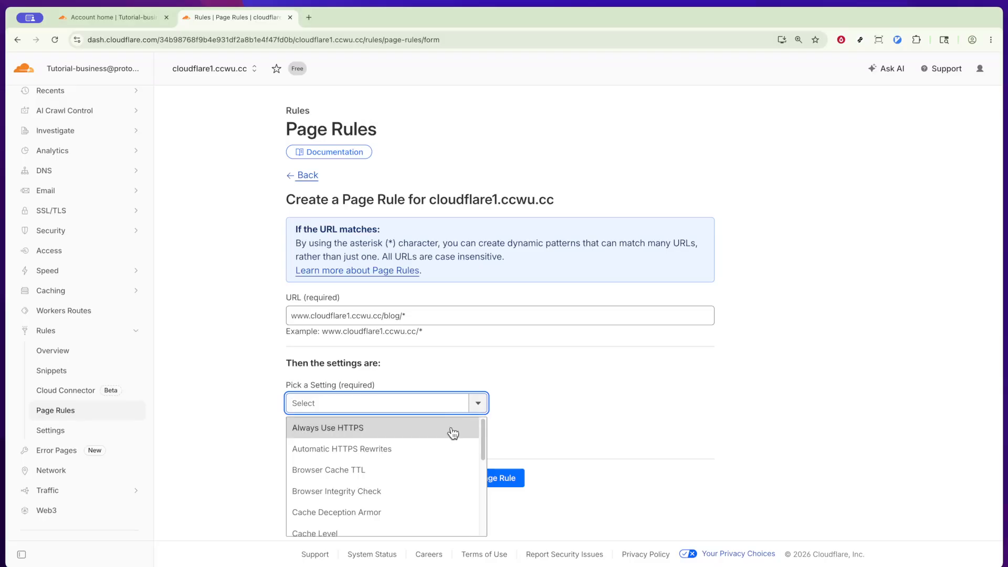
scroll(450, 432, down, 1)
click(373, 512)
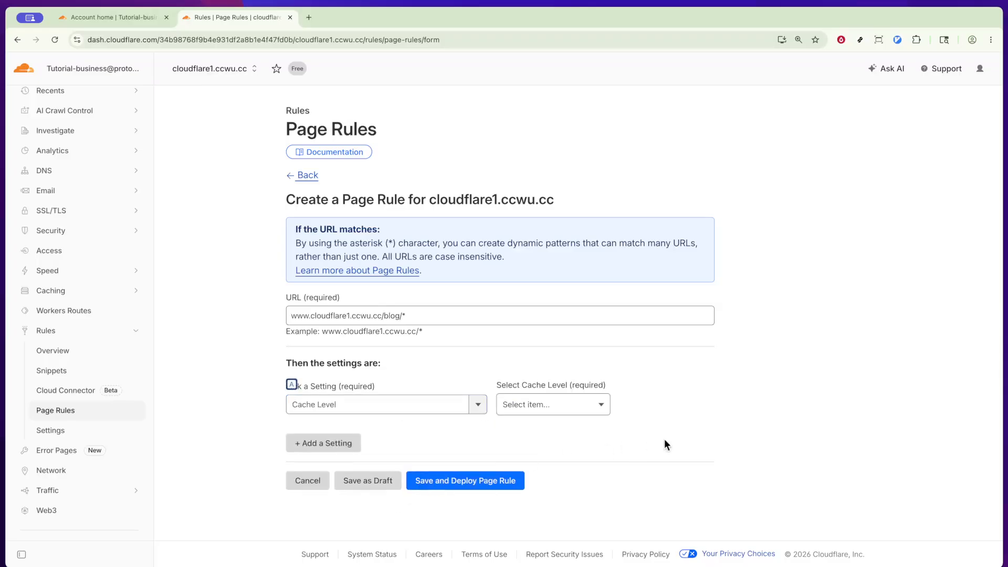
click(584, 409)
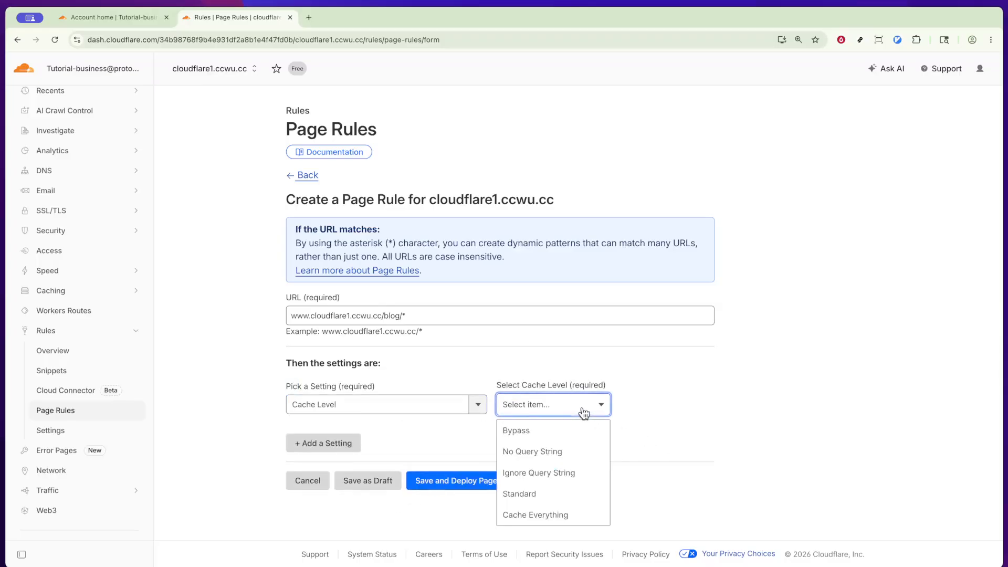
click(556, 515)
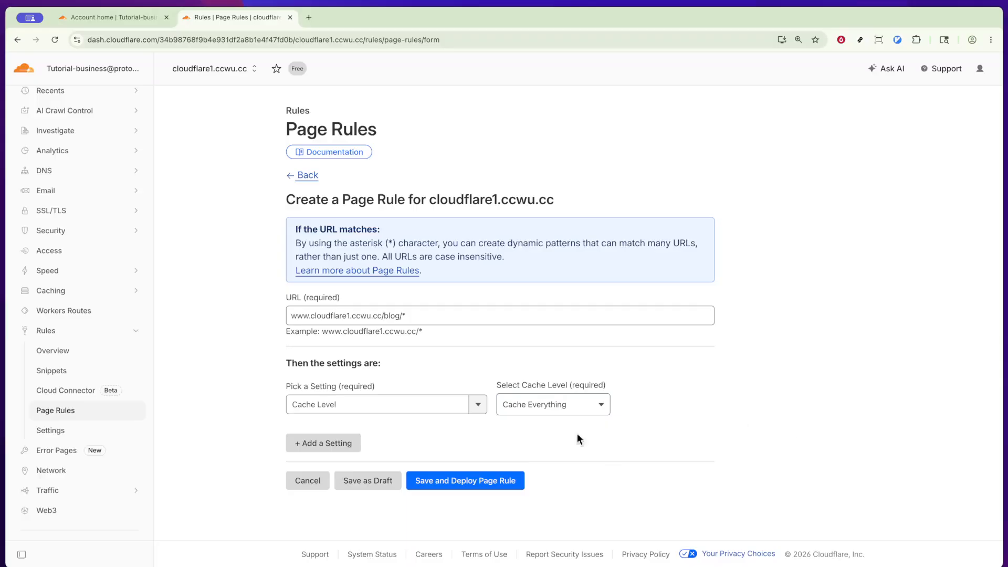
Add an Edge Cache TTL setting to the page rule and set it to 4 days.
click(315, 443)
click(419, 451)
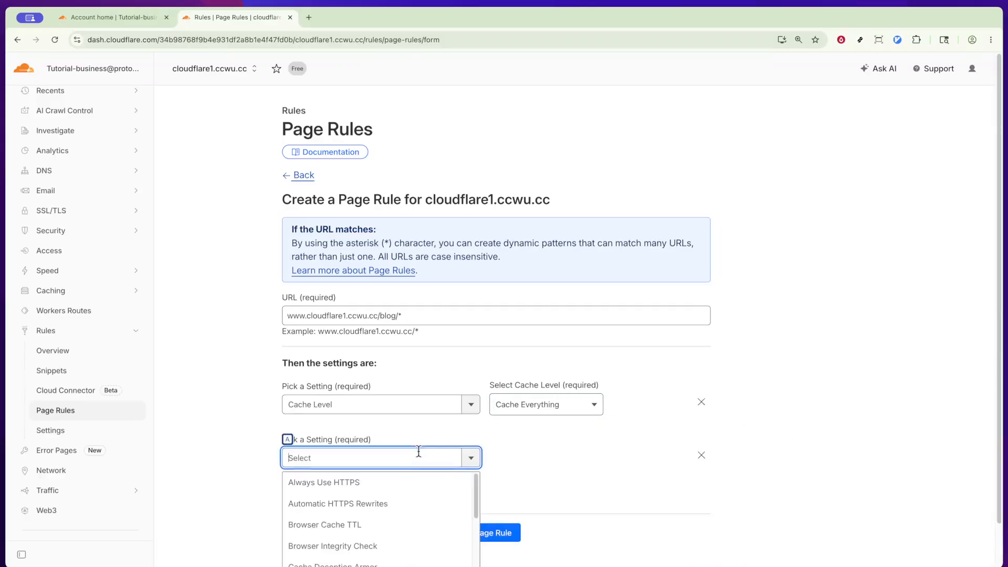
scroll(409, 503, down, 2)
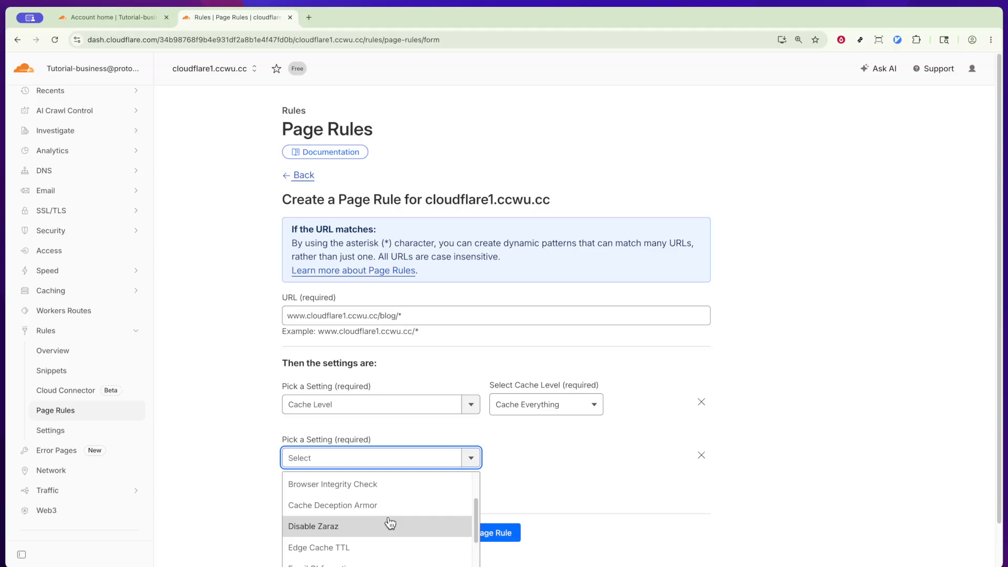
click(373, 548)
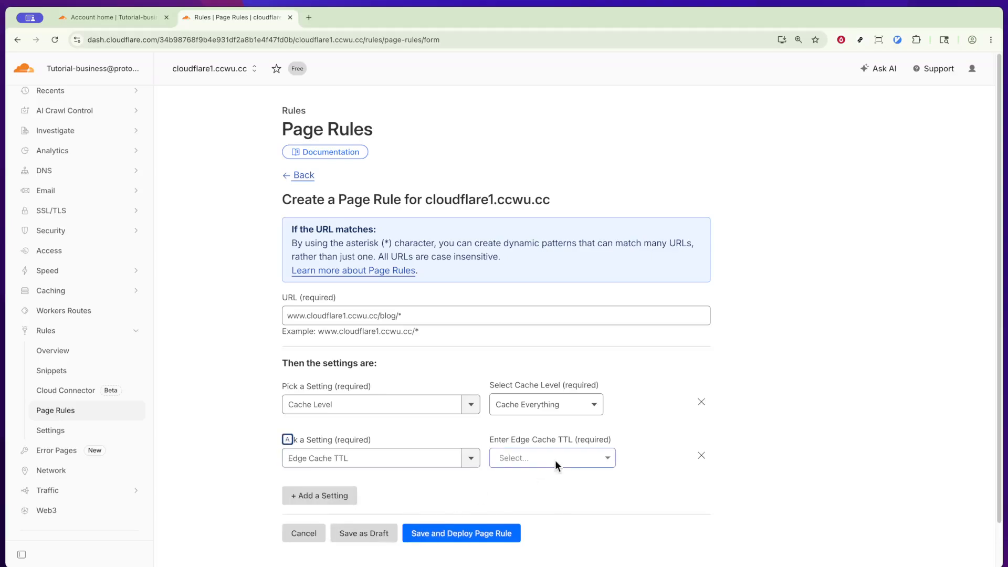
click(555, 458)
scroll(549, 521, down, 3)
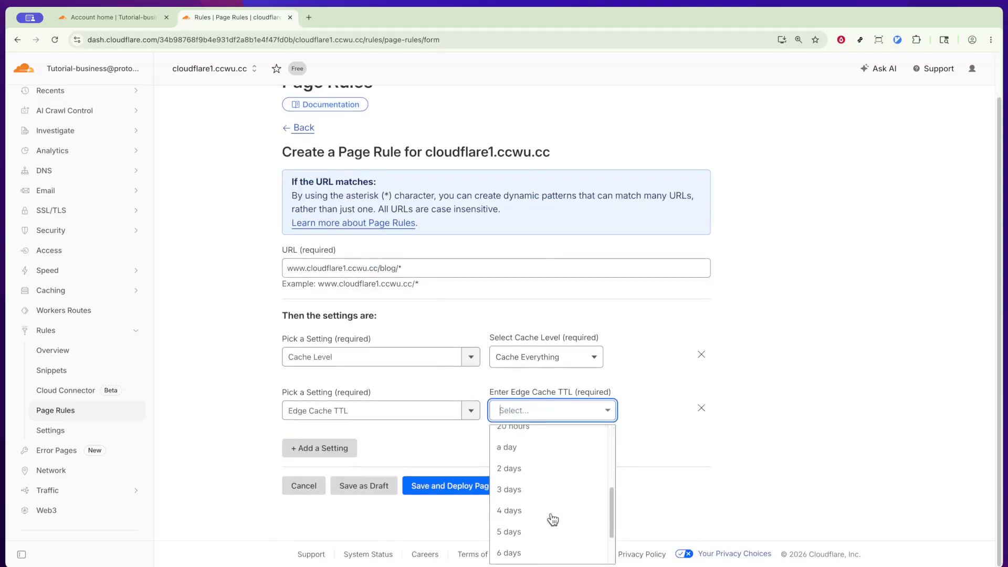
click(550, 513)
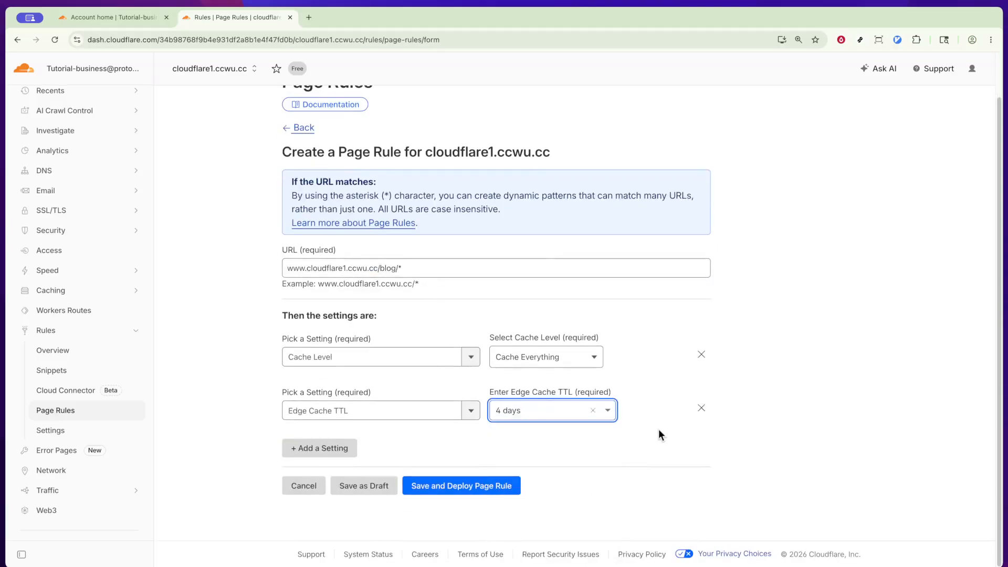
Add the Always Use HTTPS setting to the page rule.
click(348, 448)
click(450, 460)
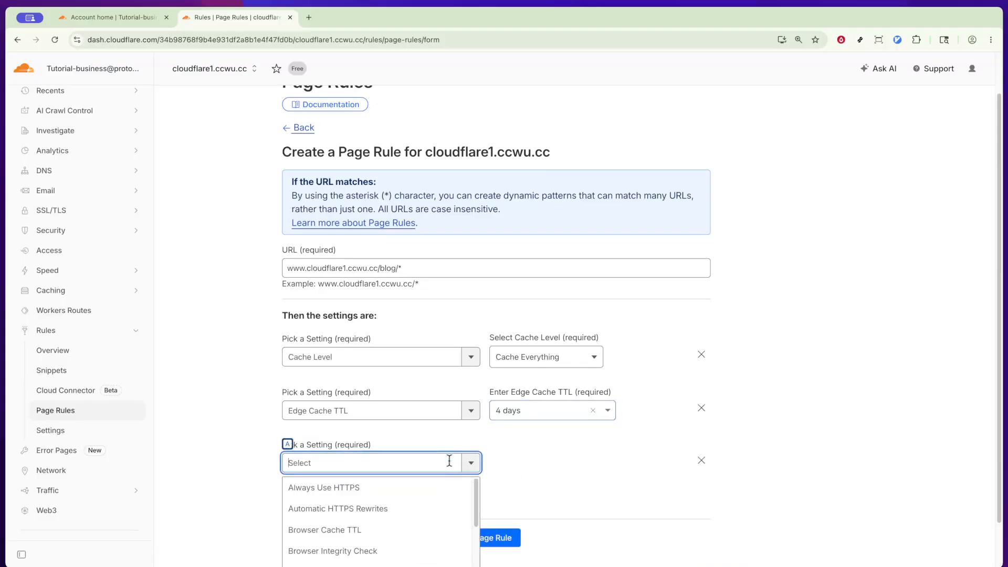
click(441, 489)
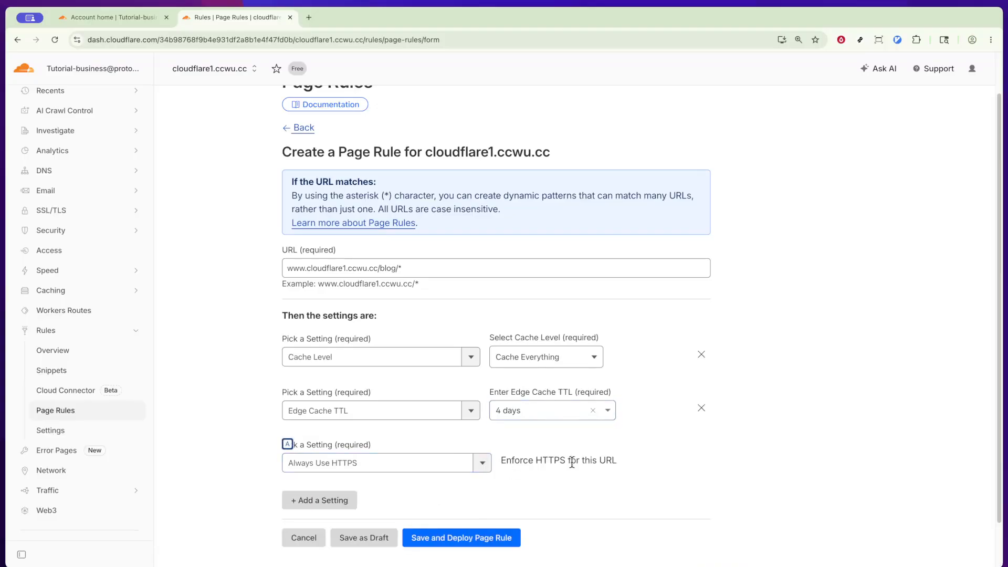
scroll(687, 485, down, 1)
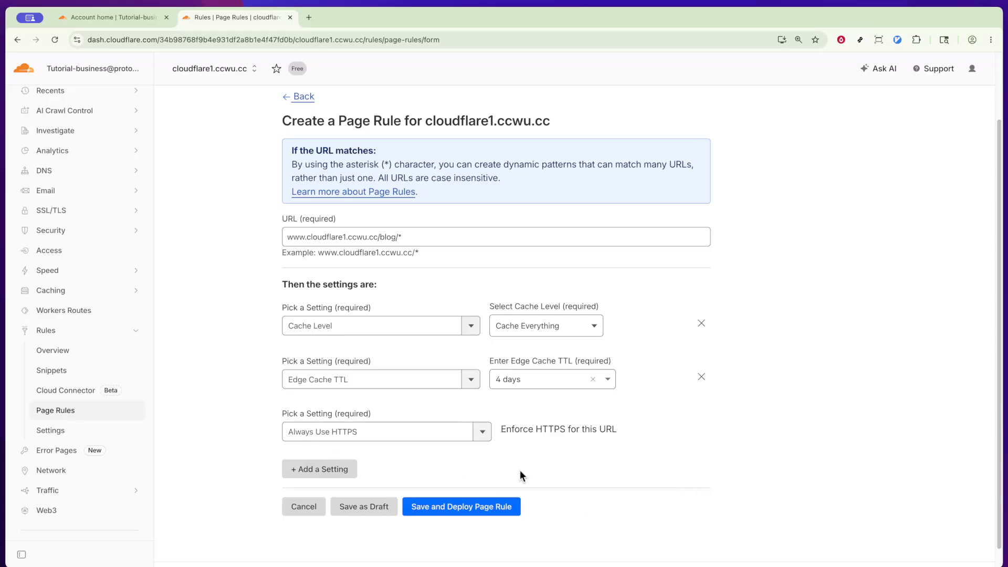
Add a Browser Cache TTL setting to the page rule and set it to 30 minutes.
click(320, 469)
scroll(423, 482, down, 2)
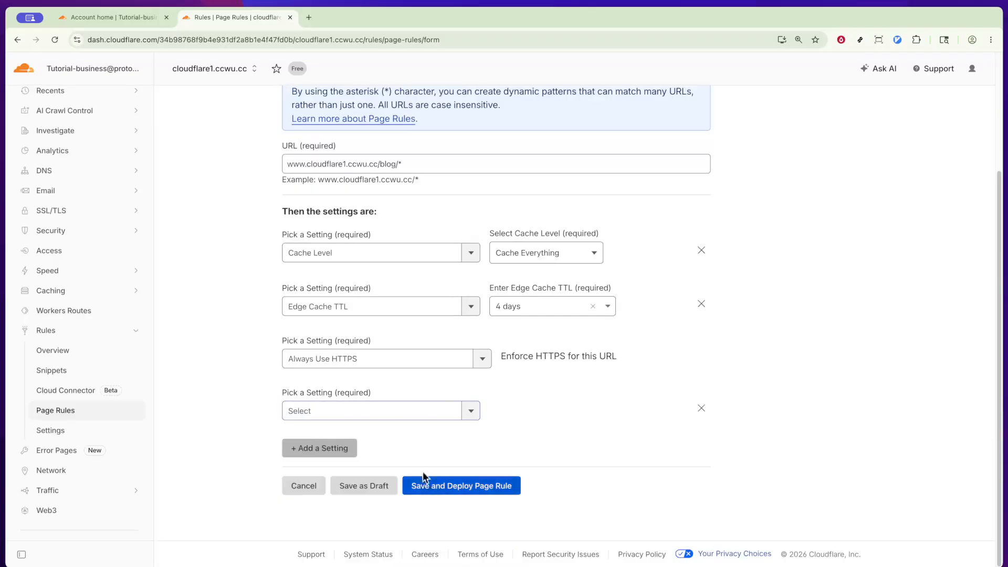
click(416, 409)
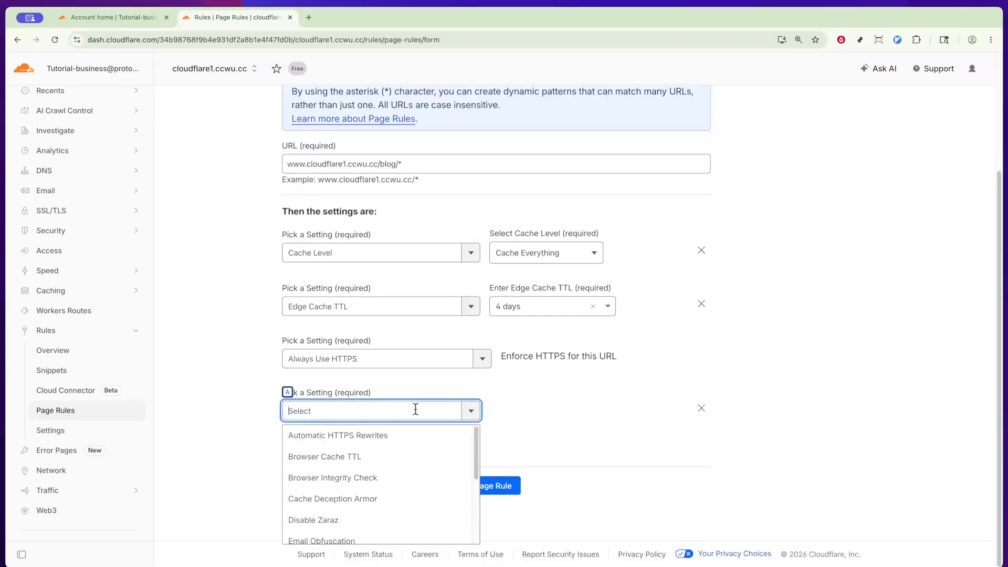
click(394, 464)
click(585, 415)
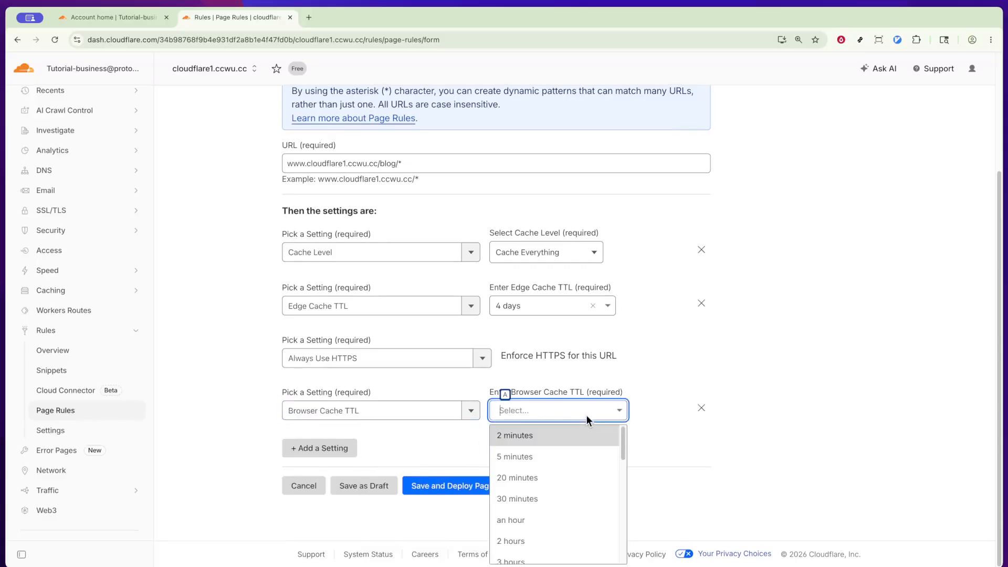
click(566, 499)
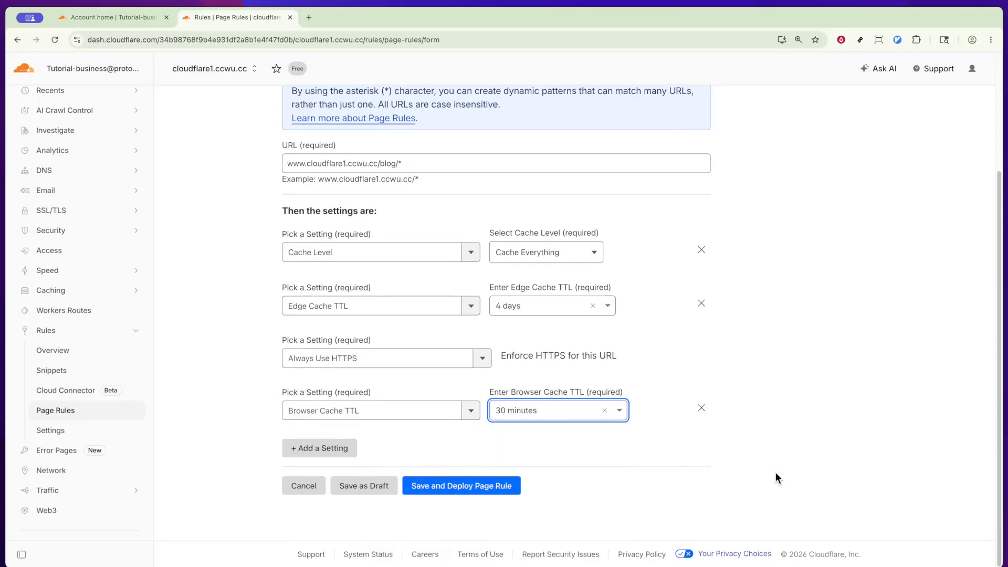
click(776, 478)
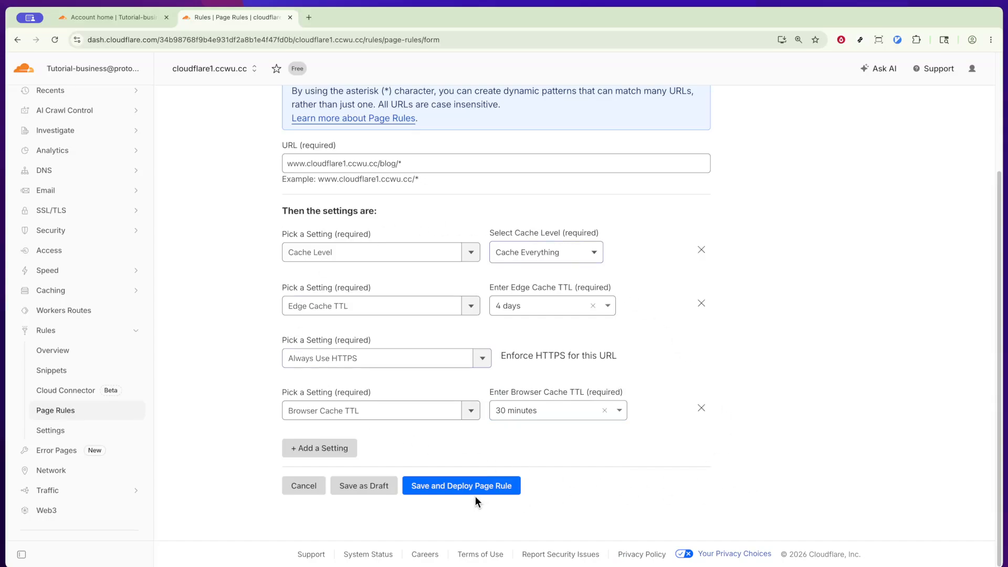
Try to save and deploy the blog page rule with the option Ignore and deploy rule anyway.
scroll(477, 495, up, 3)
scroll(477, 493, down, 3)
click(488, 486)
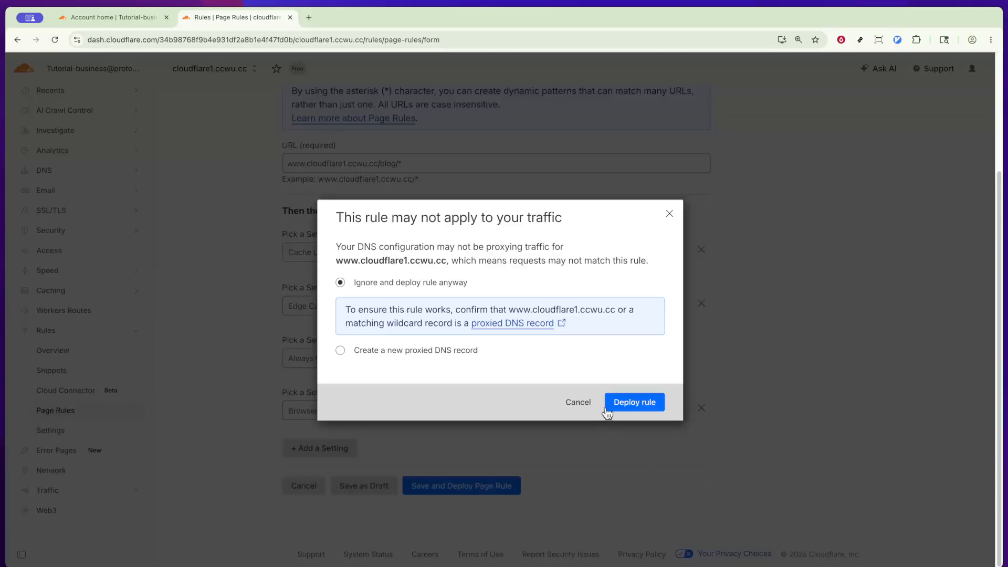
click(636, 402)
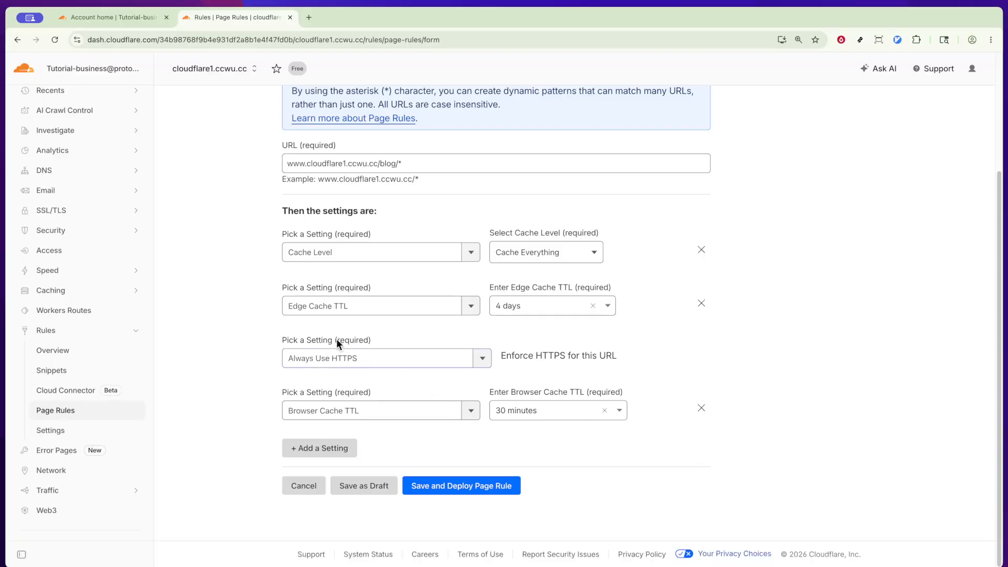
click(481, 358)
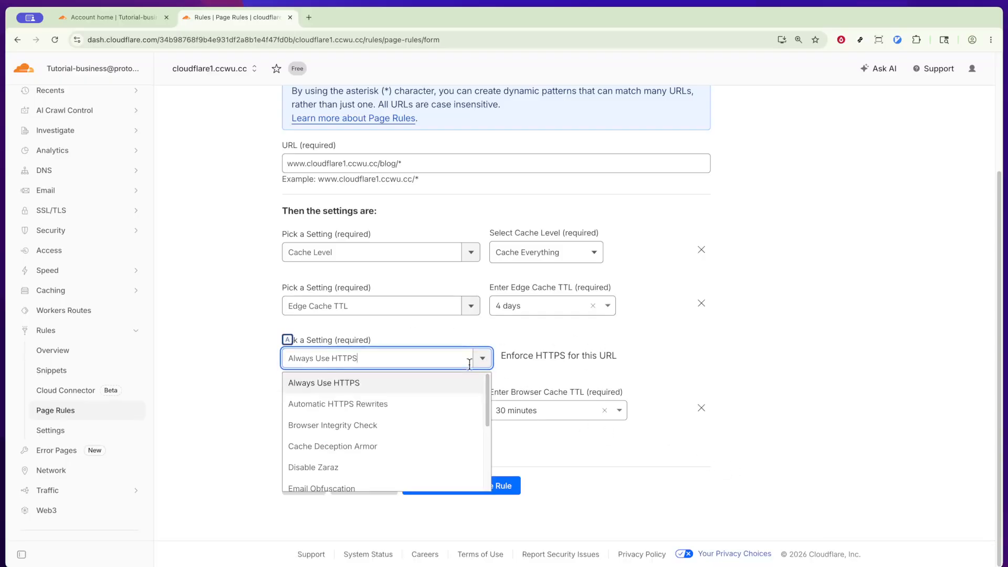
click(723, 361)
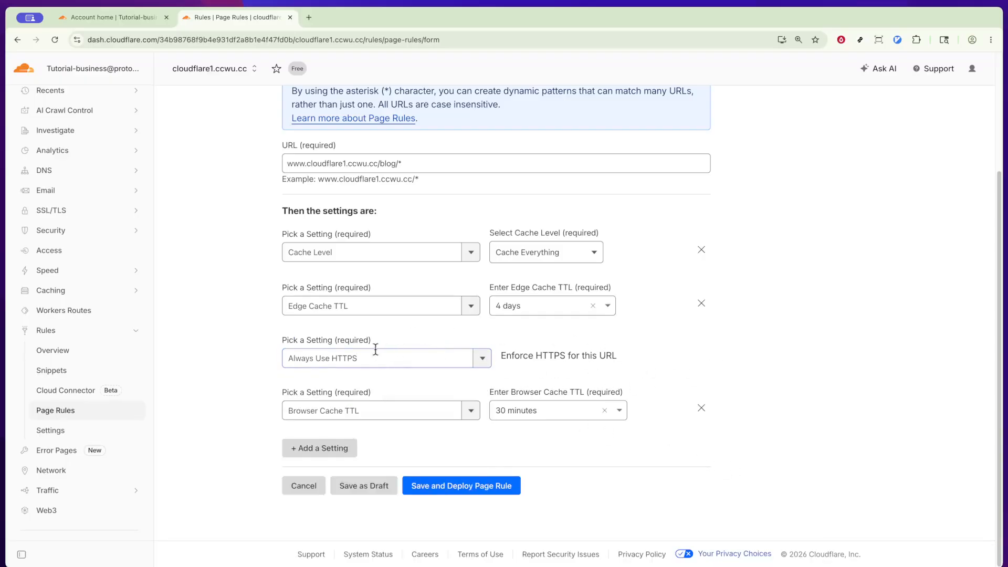